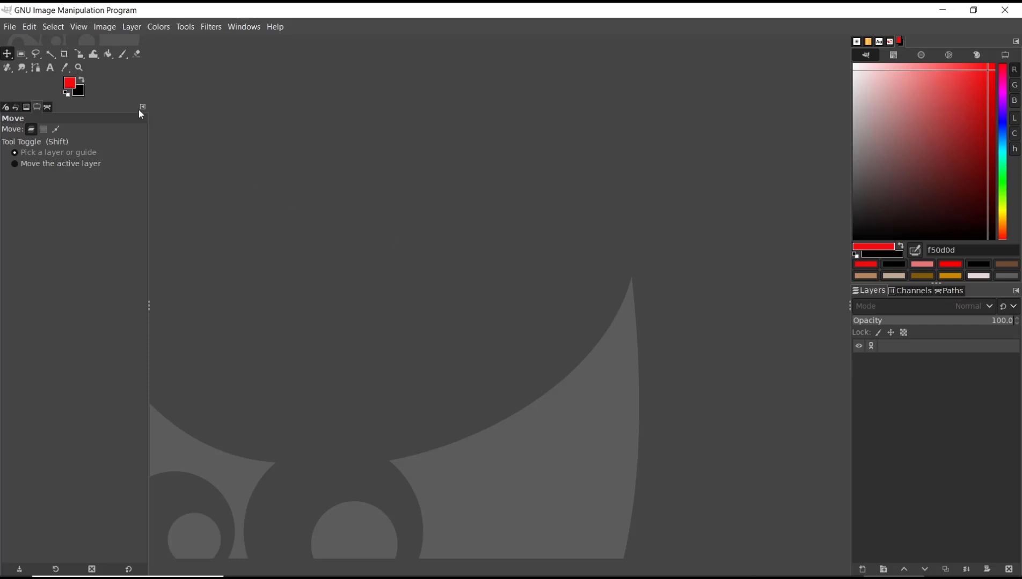
Open the apple photo pomme-large.jpg from the File > Open dialog.
click(10, 26)
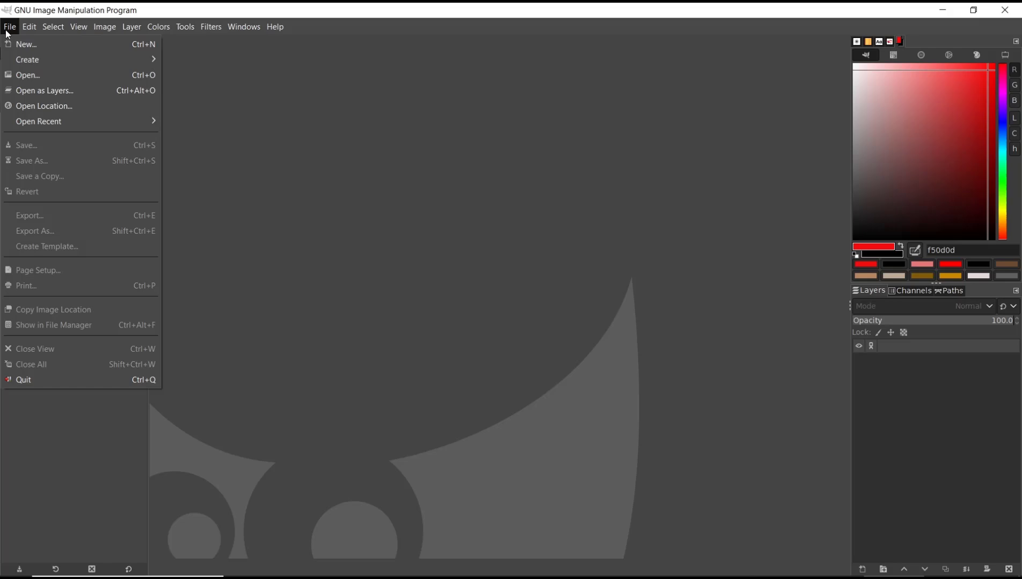
click(29, 73)
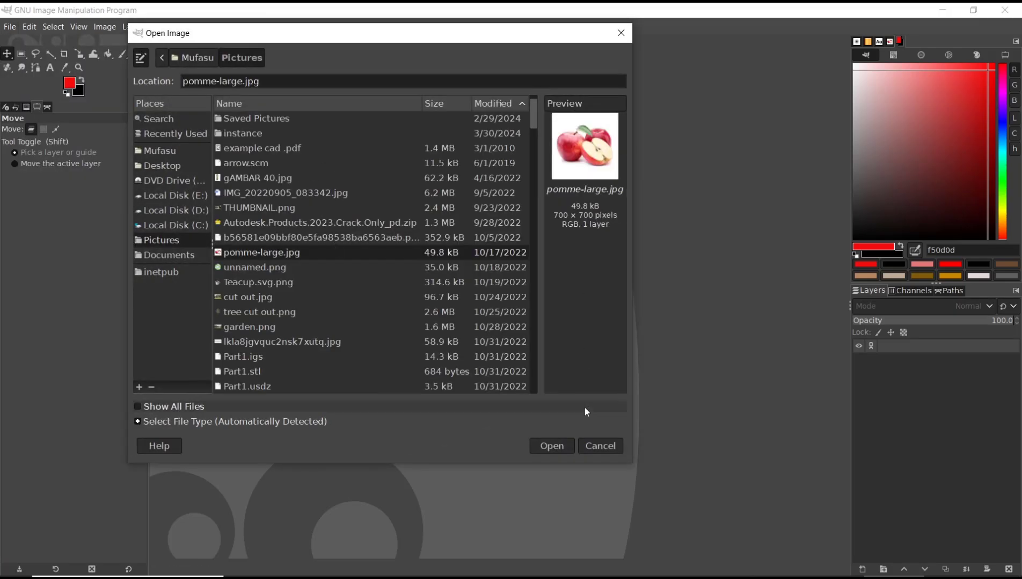
click(555, 445)
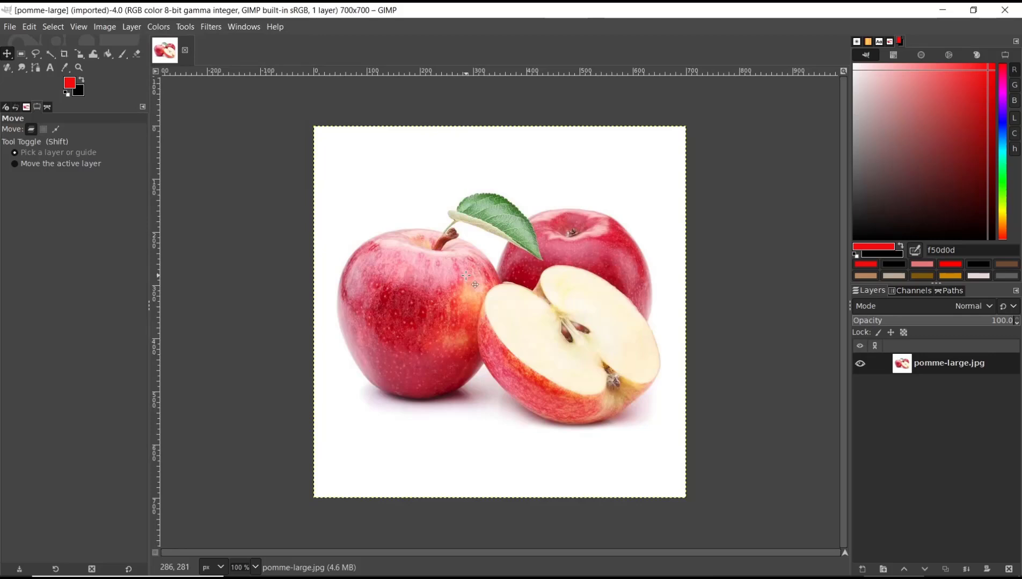
Trace a Free Select polygon around the green leaf from the stem round its edges and commit it.
click(35, 55)
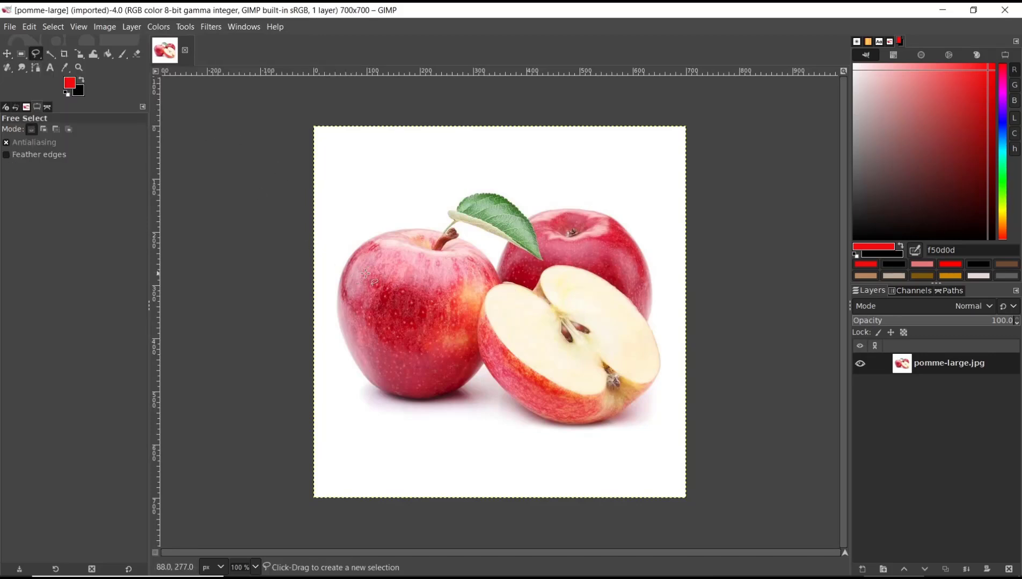
click(444, 232)
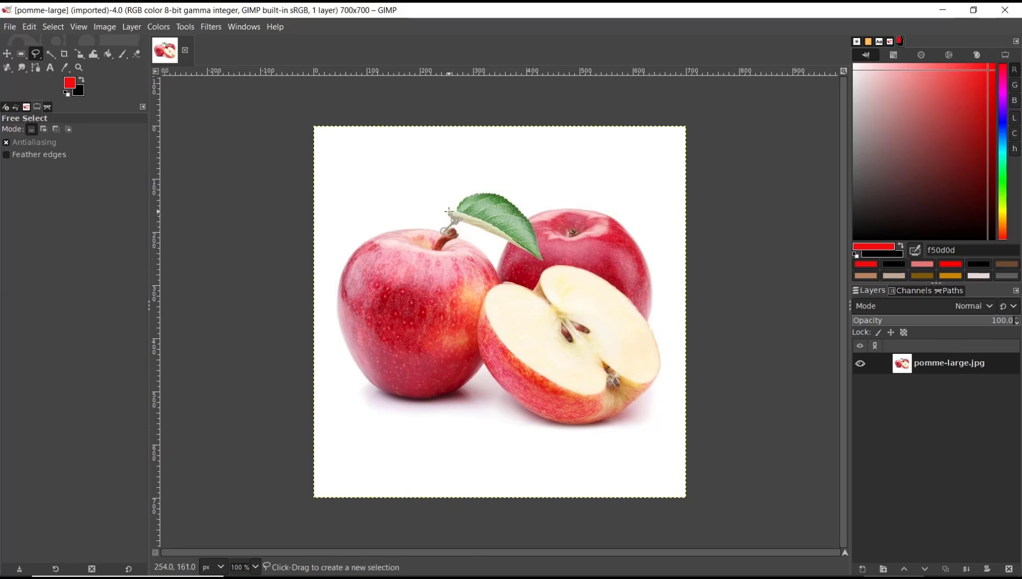
click(447, 211)
click(461, 200)
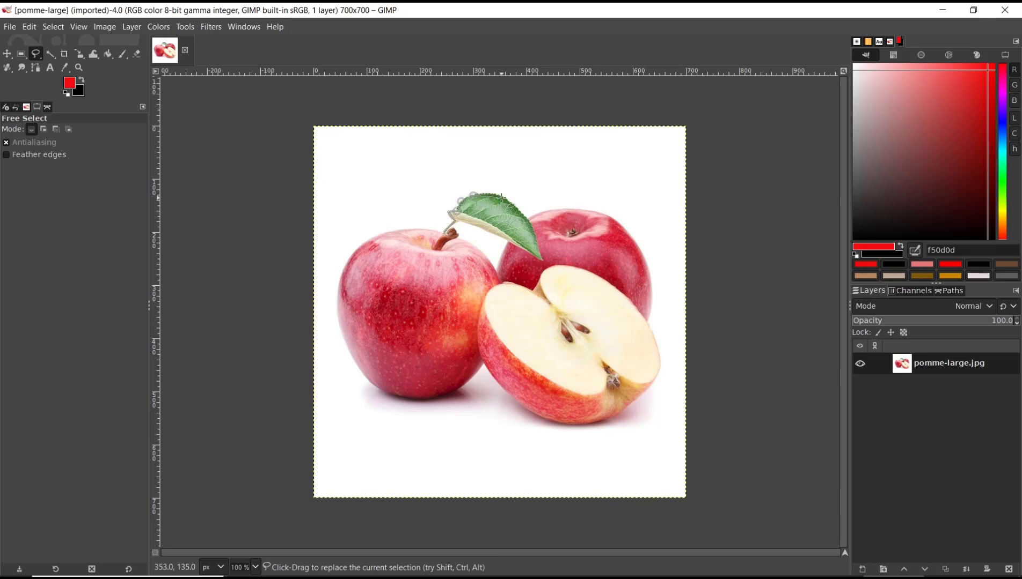
click(501, 195)
click(527, 220)
click(532, 241)
click(540, 258)
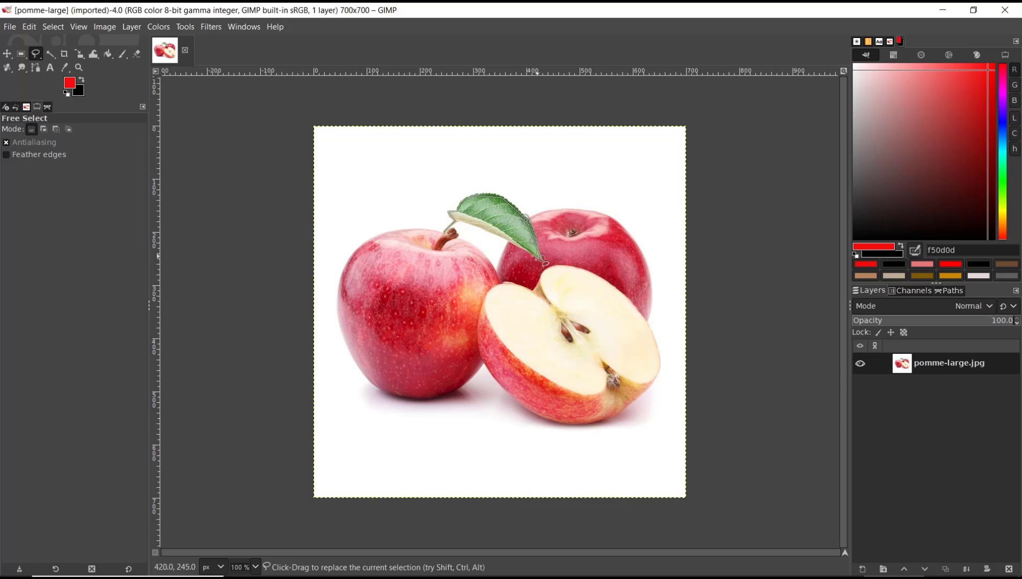
click(506, 242)
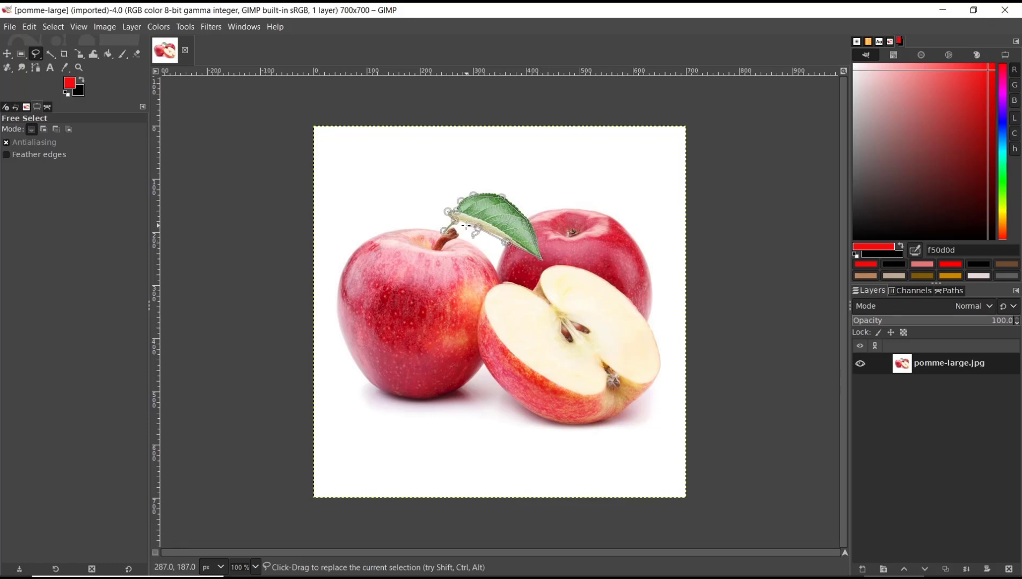
click(477, 228)
click(447, 227)
key(Return)
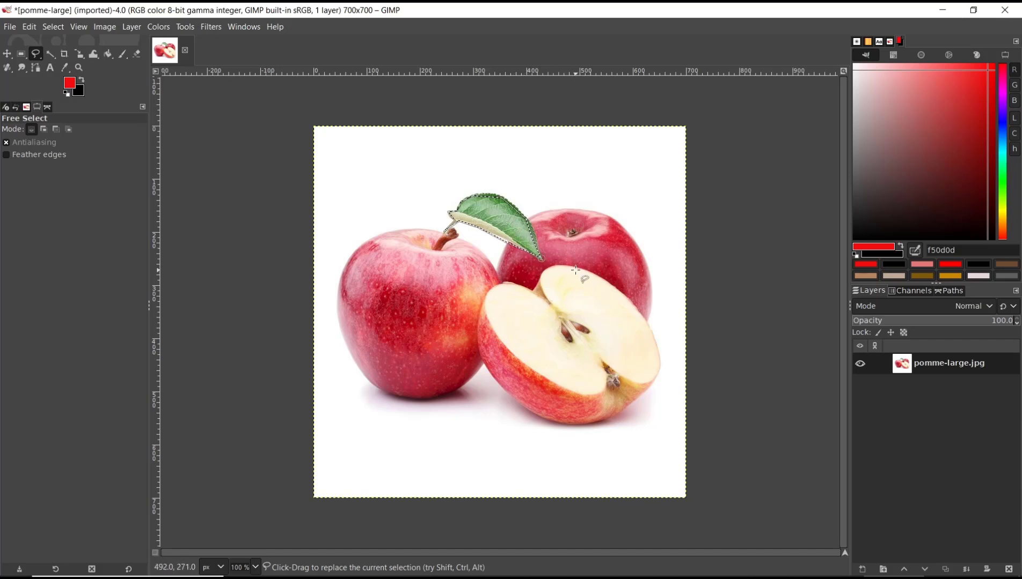
Copy the selected leaf and paste it back as a floating selection.
key(ctrl+c)
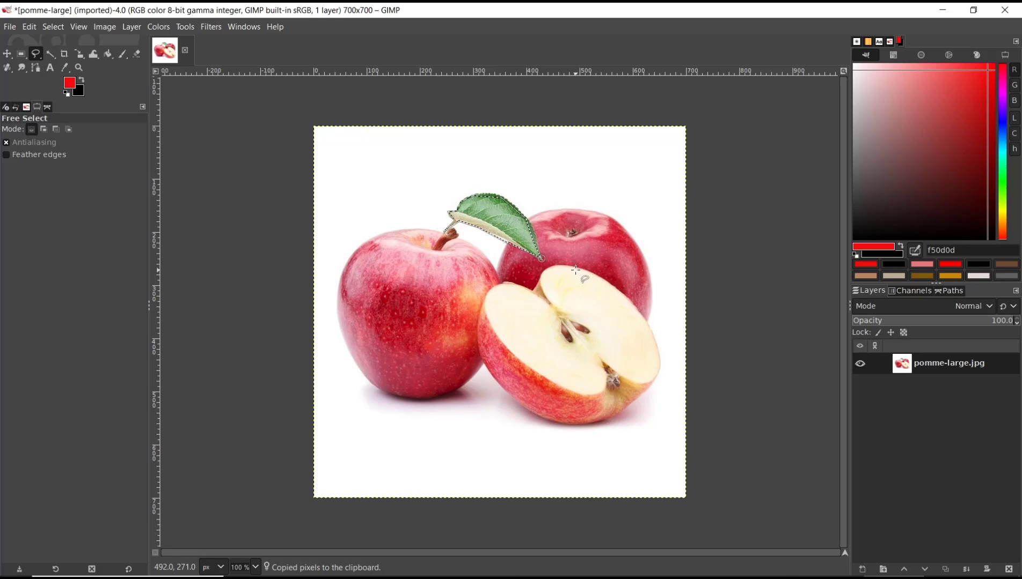
key(ctrl+v)
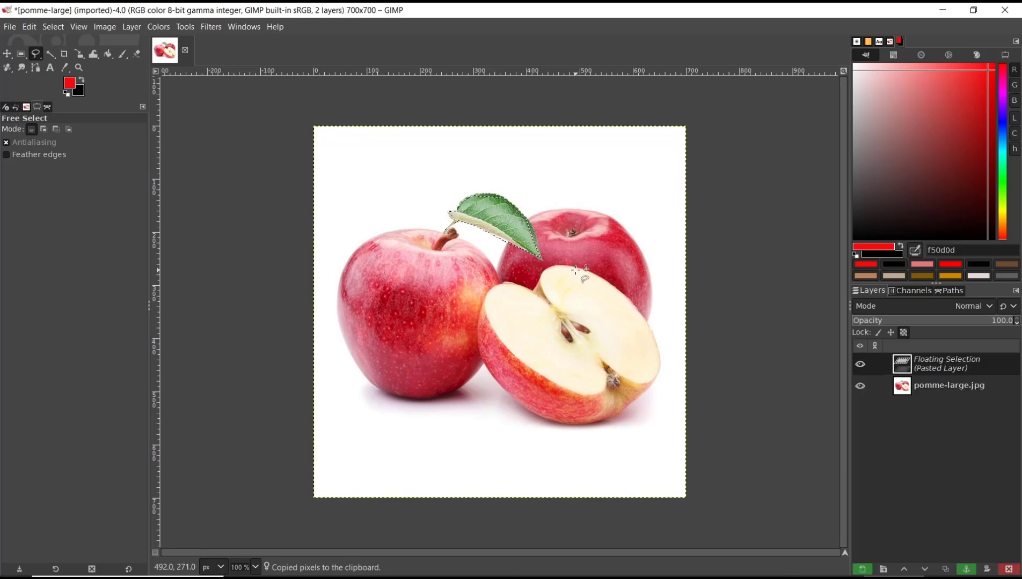
Convert the floating selection into its own Pasted Layer via To New Layer.
right_click(924, 365)
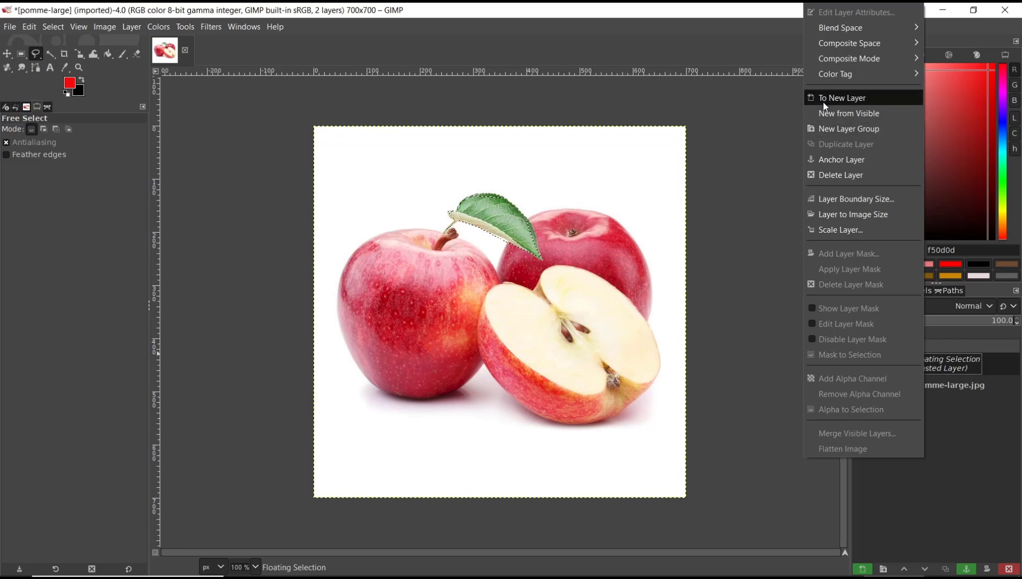
click(842, 99)
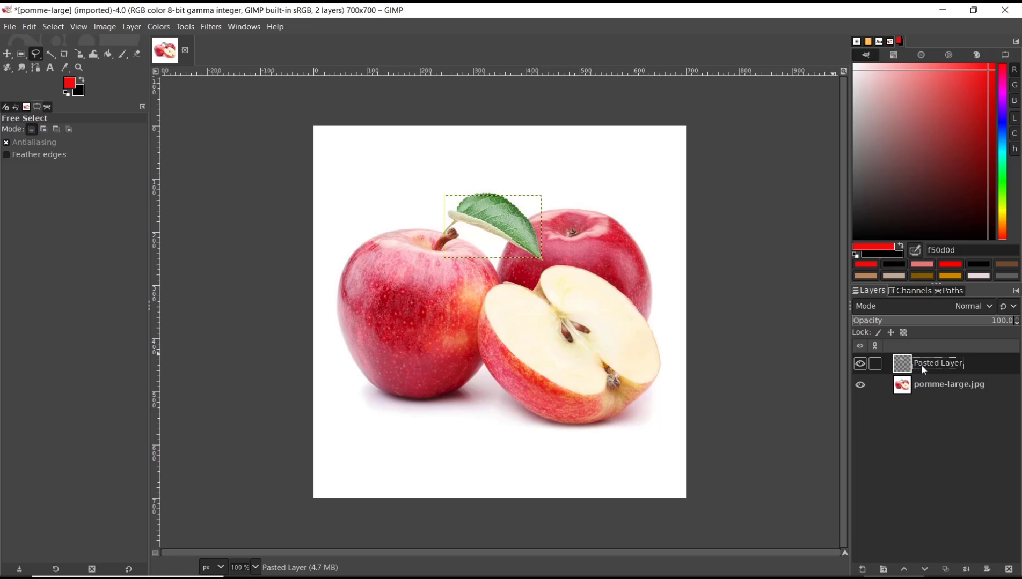
Move the Pasted Layer leaf up and right so it sits above the right-hand apple.
click(8, 53)
drag(508, 221, 601, 172)
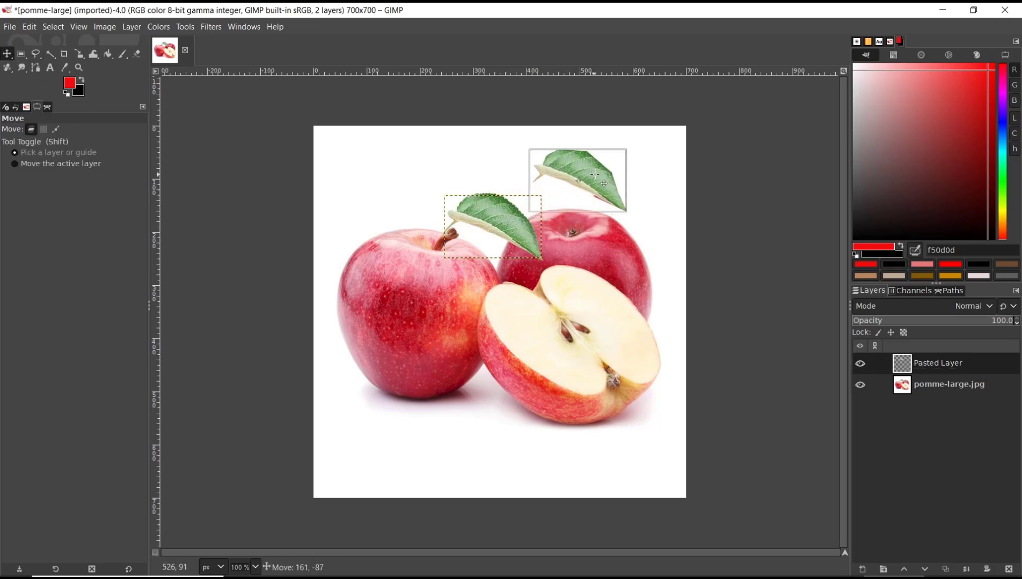